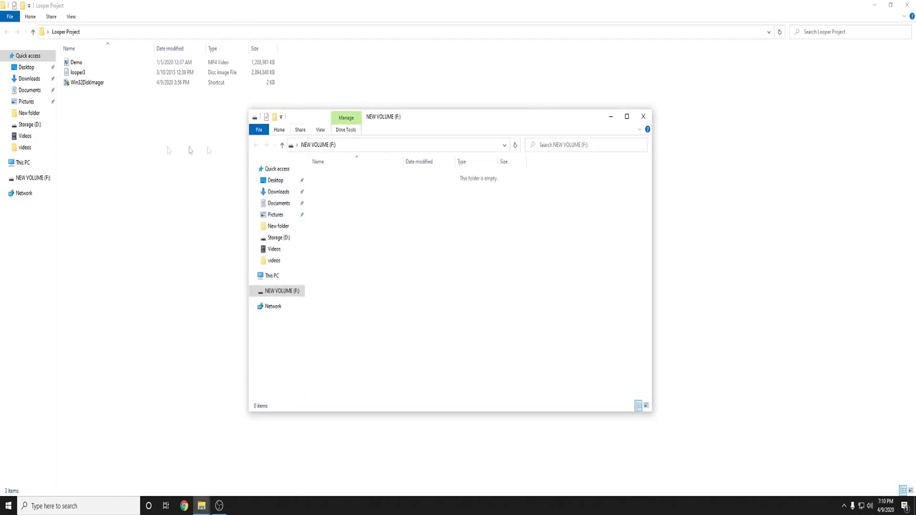
- Load looper3.img from Desktop > Looper Project into Win32 Disk Imager with target device F:
click(643, 116)
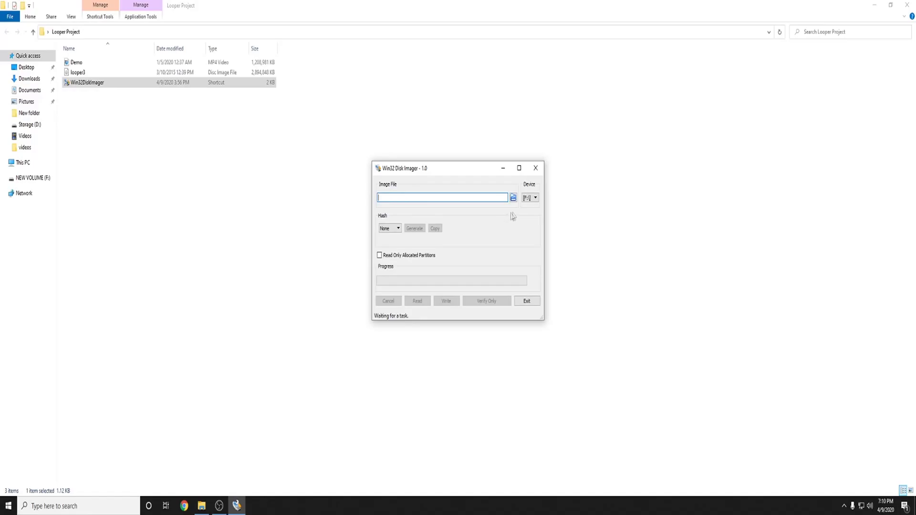
click(513, 198)
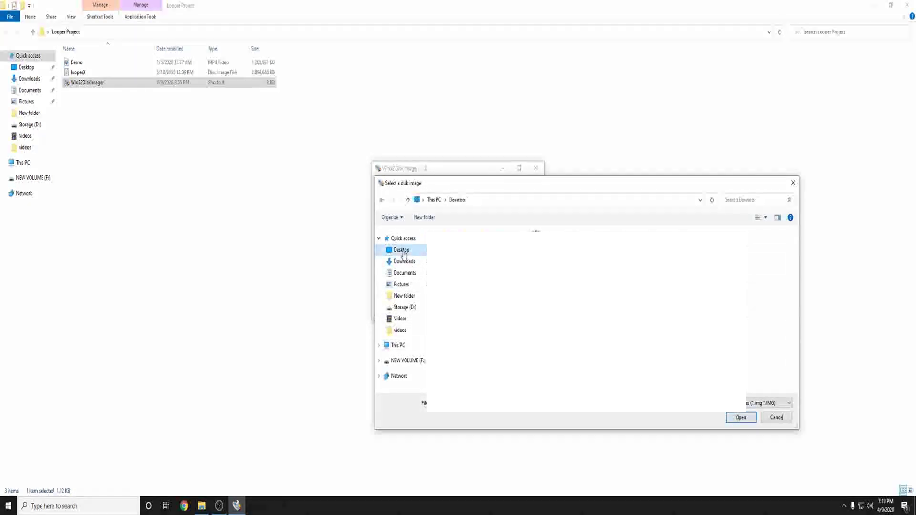
click(402, 250)
double_click(453, 240)
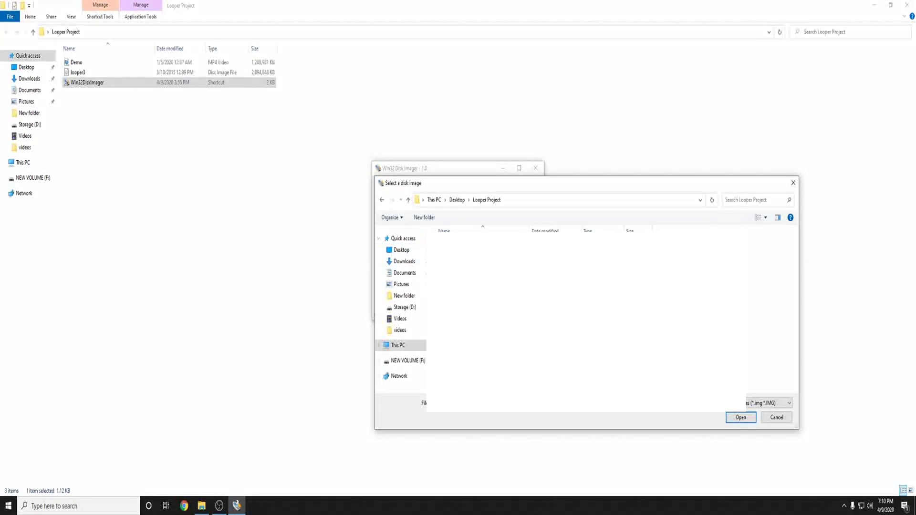
double_click(460, 245)
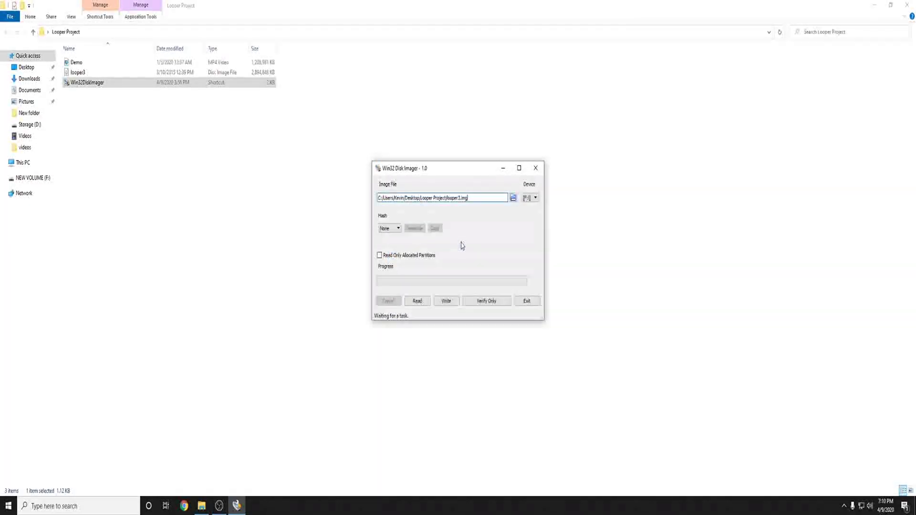
click(530, 202)
click(529, 201)
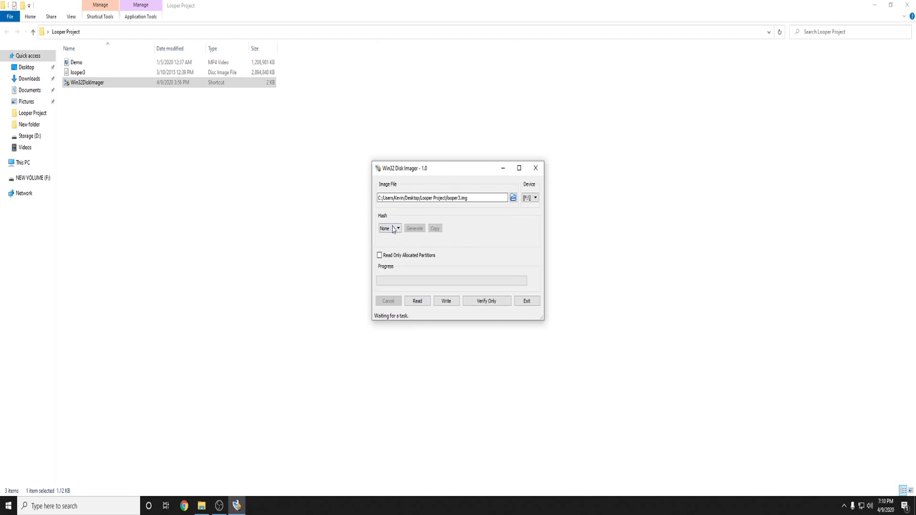
- Write looper3.img to drive F:, declining the H: format prompt and dismissing the error and success messages
click(456, 301)
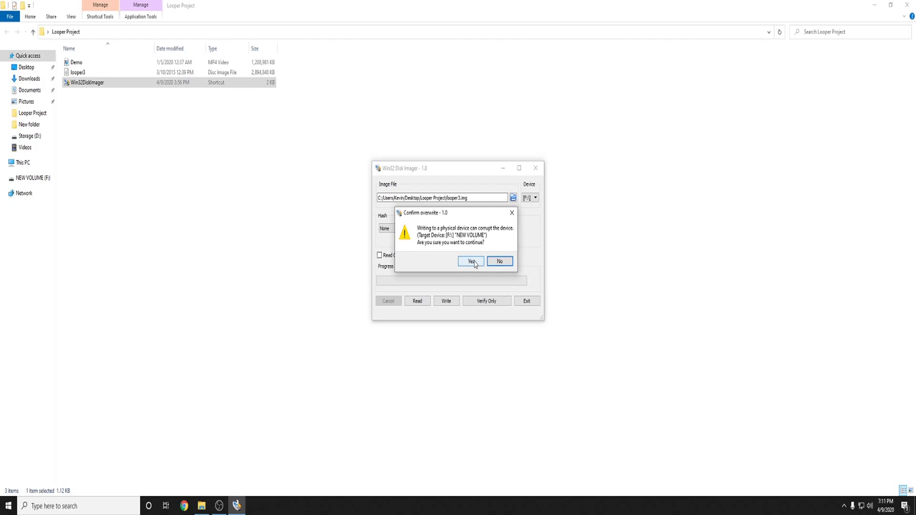
click(471, 261)
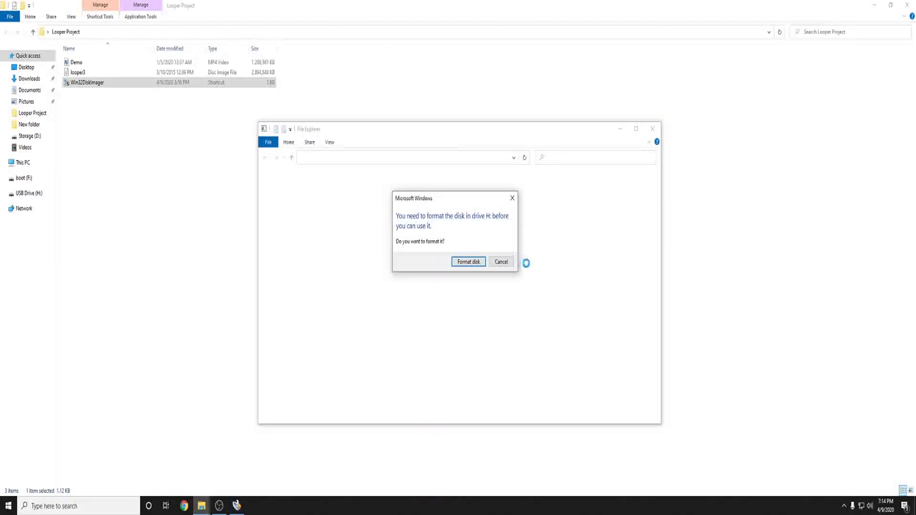
click(501, 264)
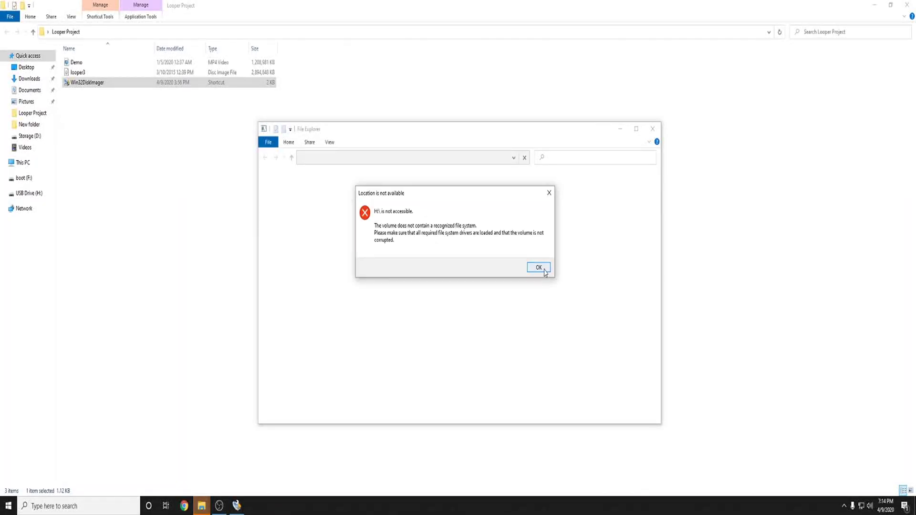
click(543, 266)
click(464, 257)
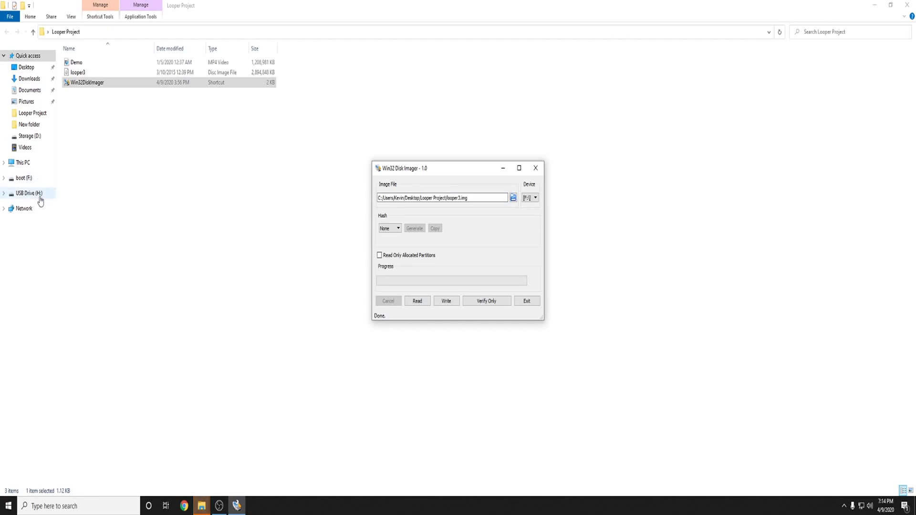
- Open the looperconfig file from the boot (F:) drive in Notepad
click(30, 178)
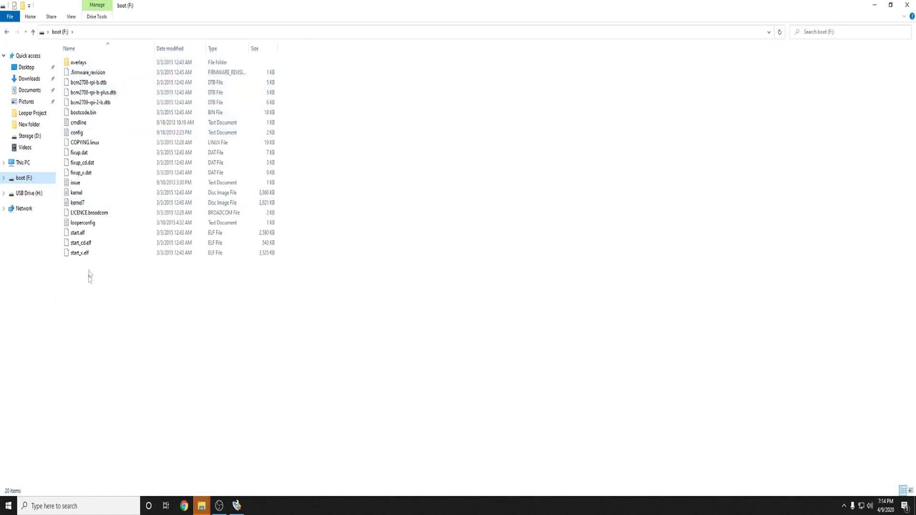
double_click(87, 223)
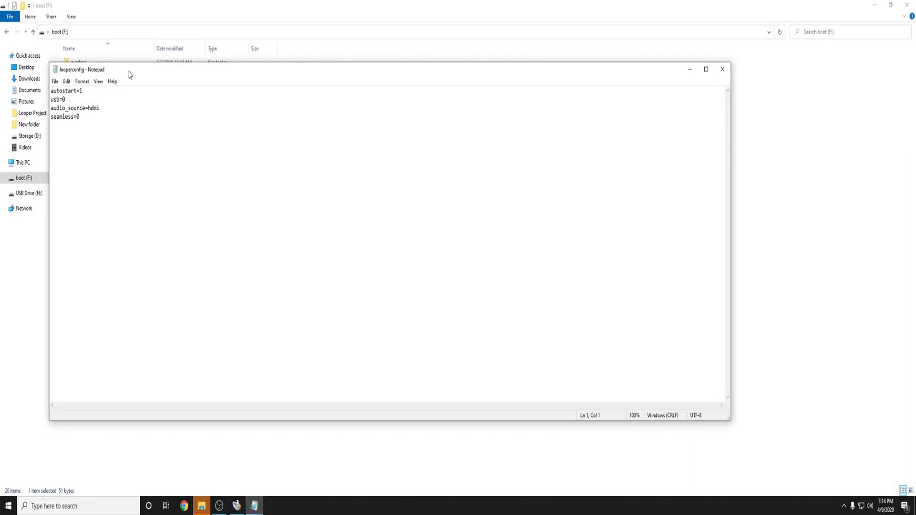
drag(128, 74, 182, 93)
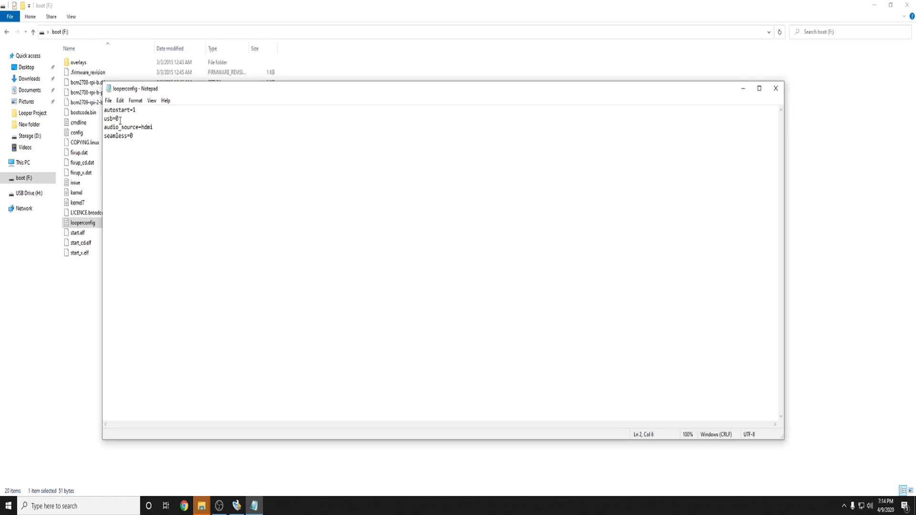
- Change usb=0 to usb=1 in looperconfig, save the file and close Notepad
key(BackSpace)
click(144, 136)
click(108, 101)
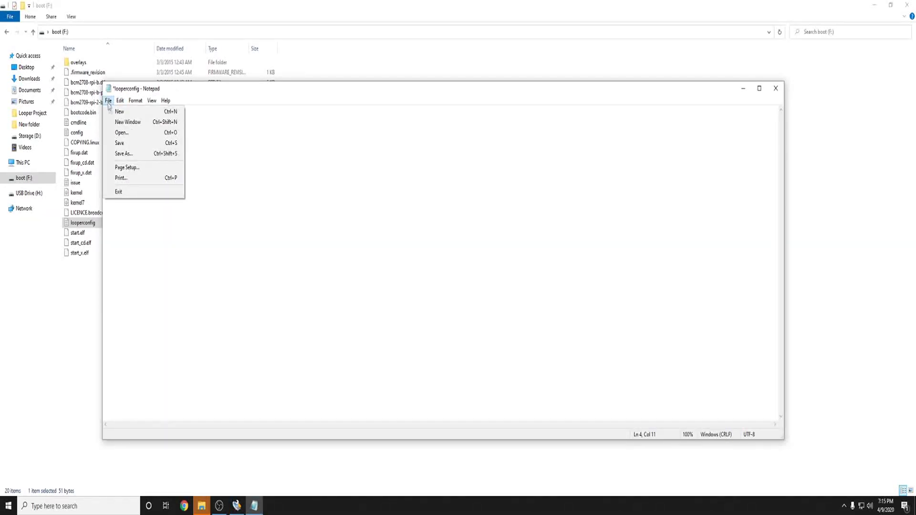
click(119, 143)
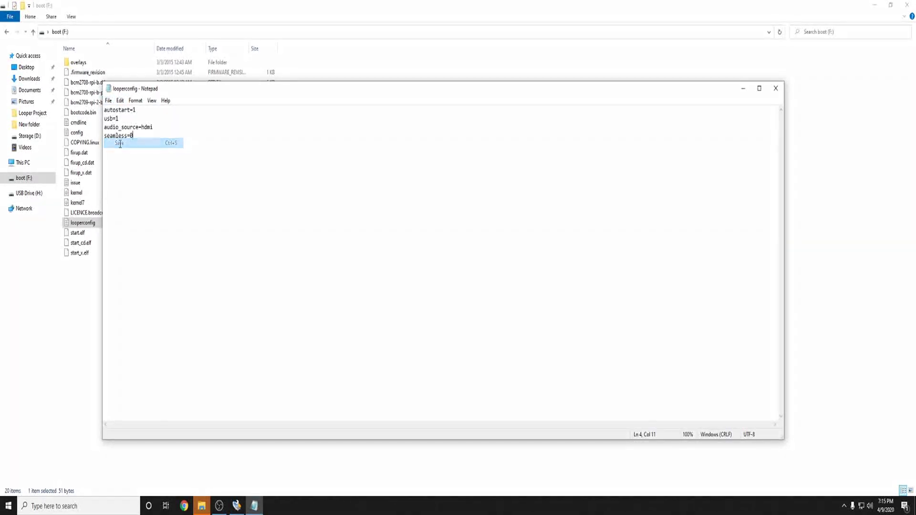
click(775, 88)
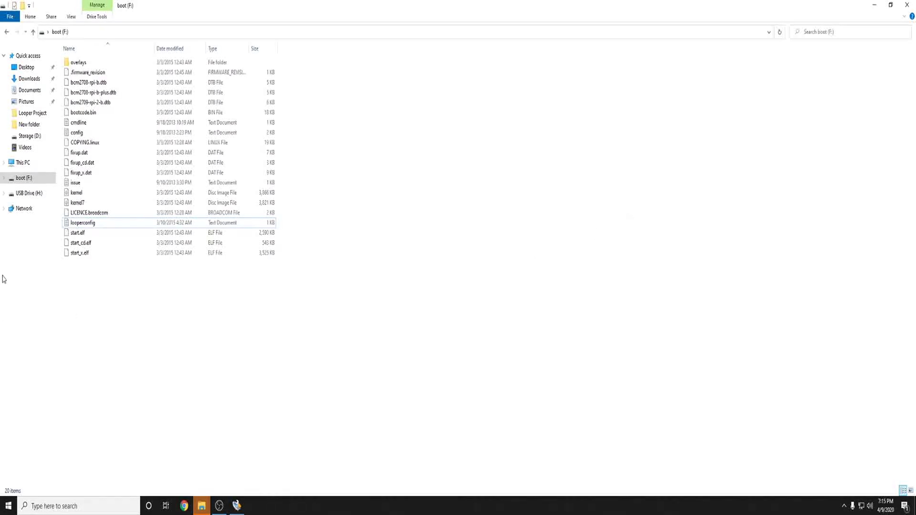
- Eject the boot (F:) drive and close Win32 Disk Imager
click(844, 505)
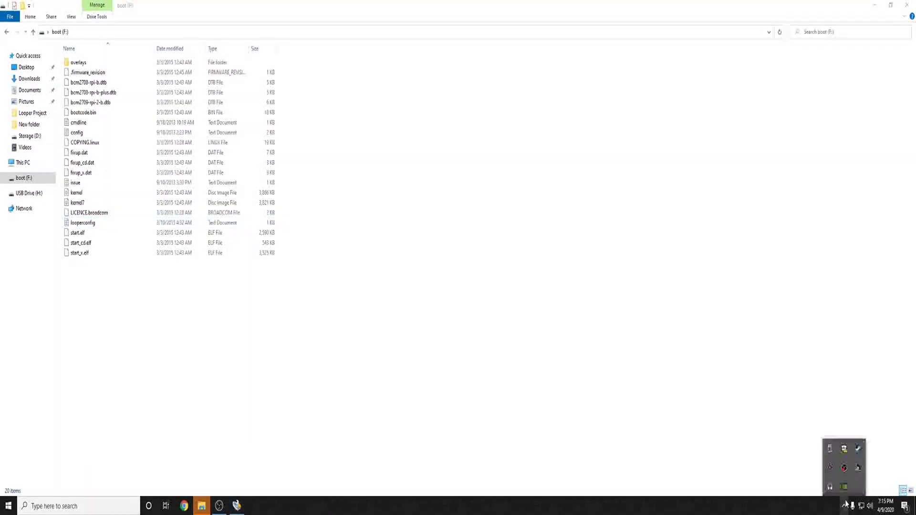
right_click(27, 182)
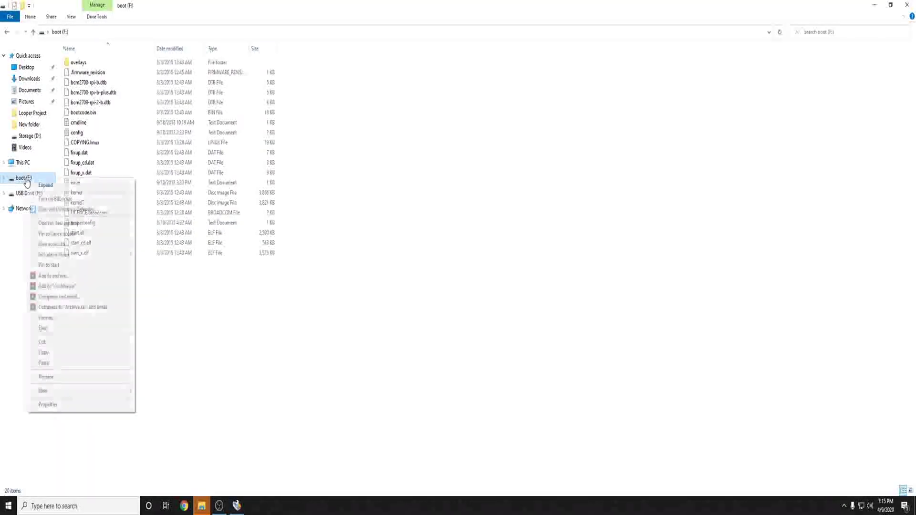
click(90, 329)
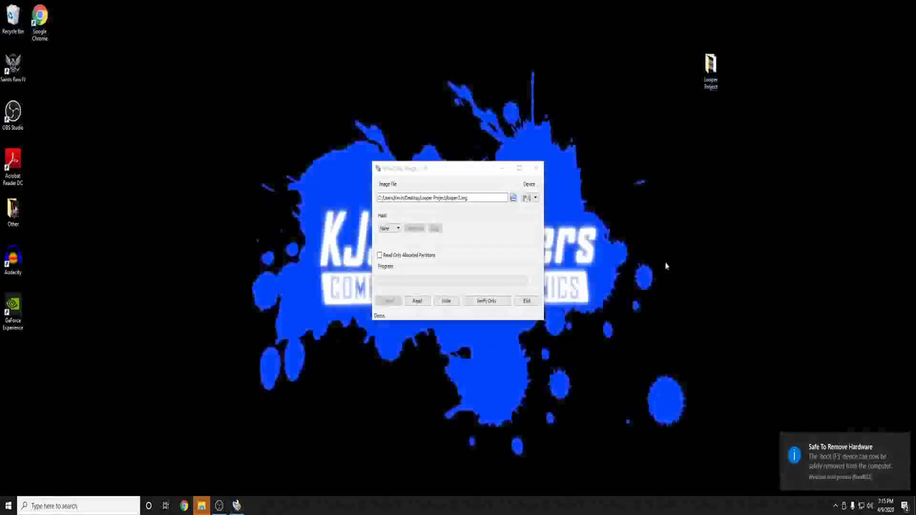
click(536, 169)
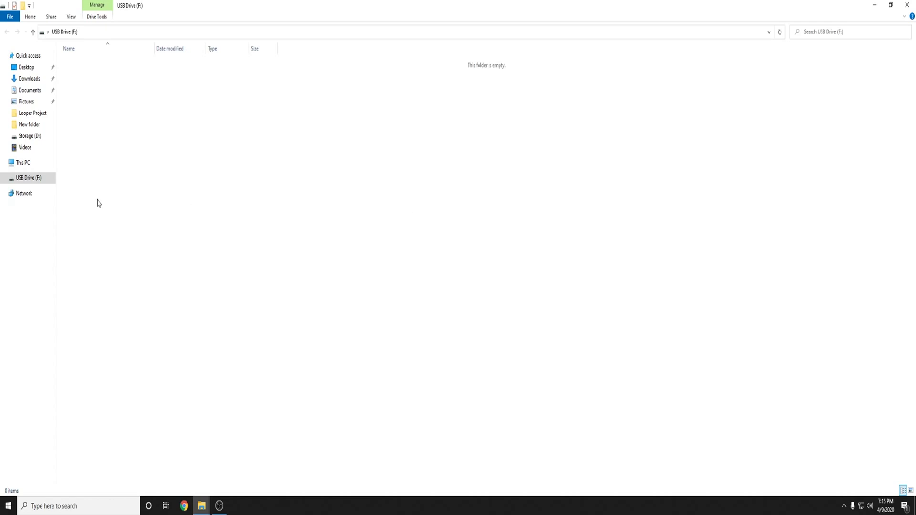
- Format USB Drive (F:) as NTFS, declining the H: format prompt and confirming completion
right_click(35, 185)
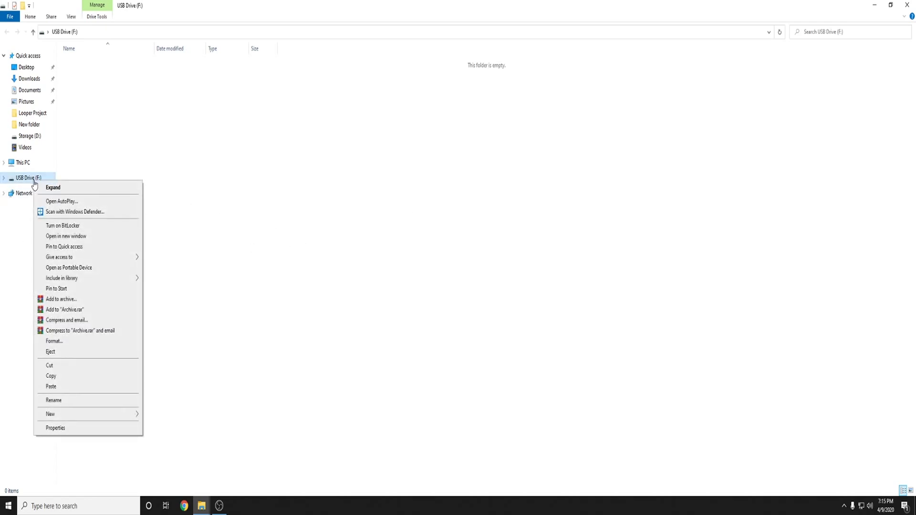
click(90, 342)
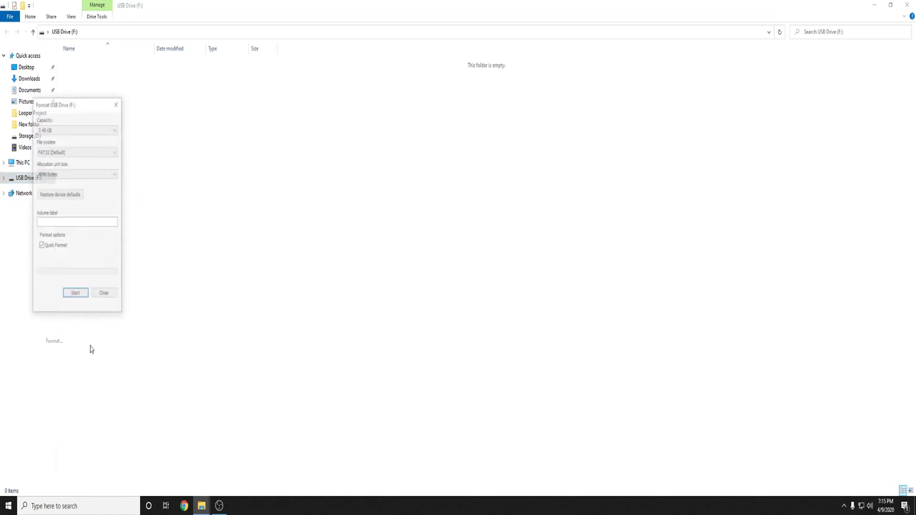
click(71, 154)
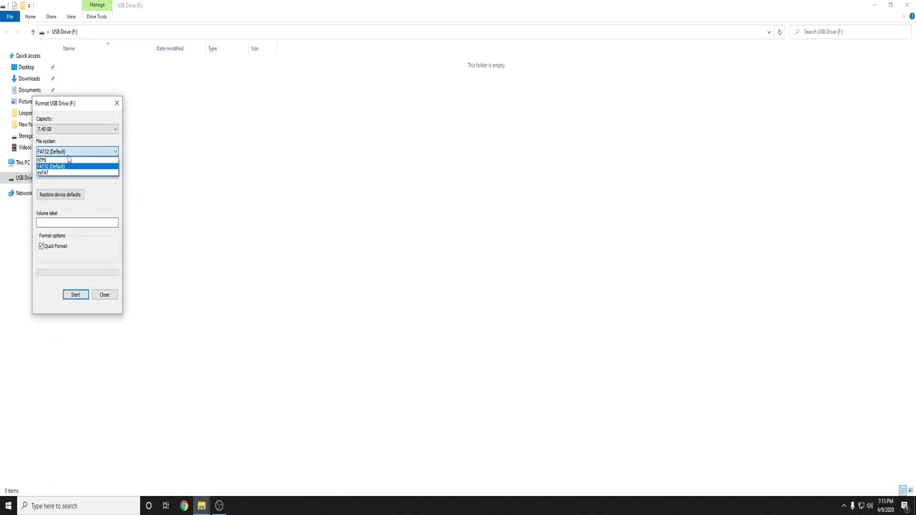
click(72, 163)
click(75, 294)
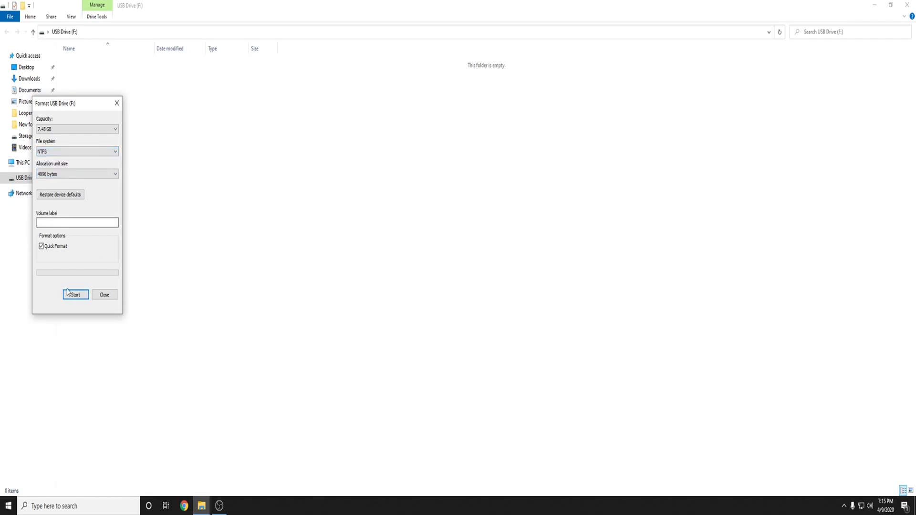
click(474, 253)
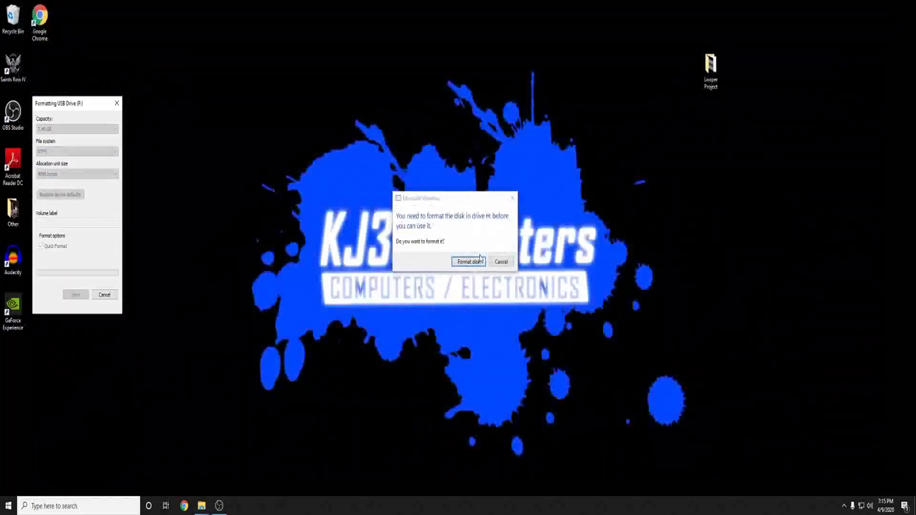
click(502, 262)
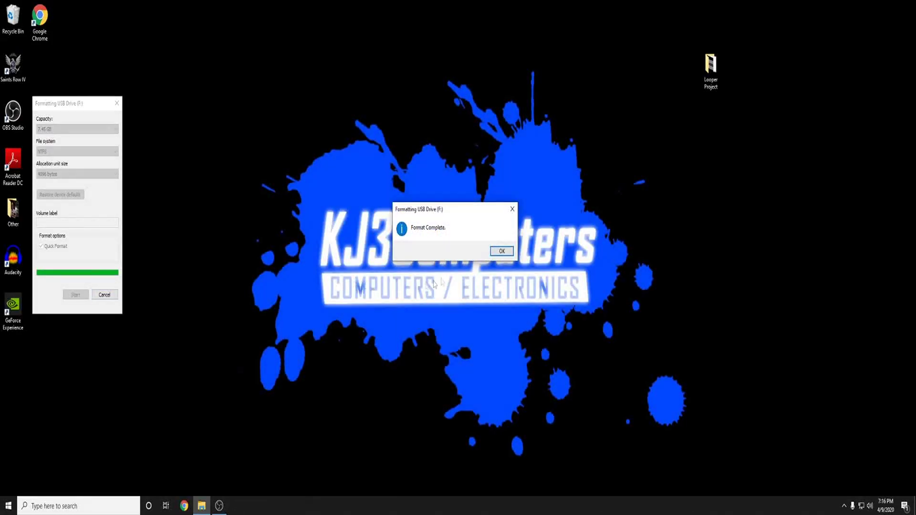
click(502, 251)
- Copy the Demo video from Looper Project and paste it onto USB Drive (F:)
click(104, 295)
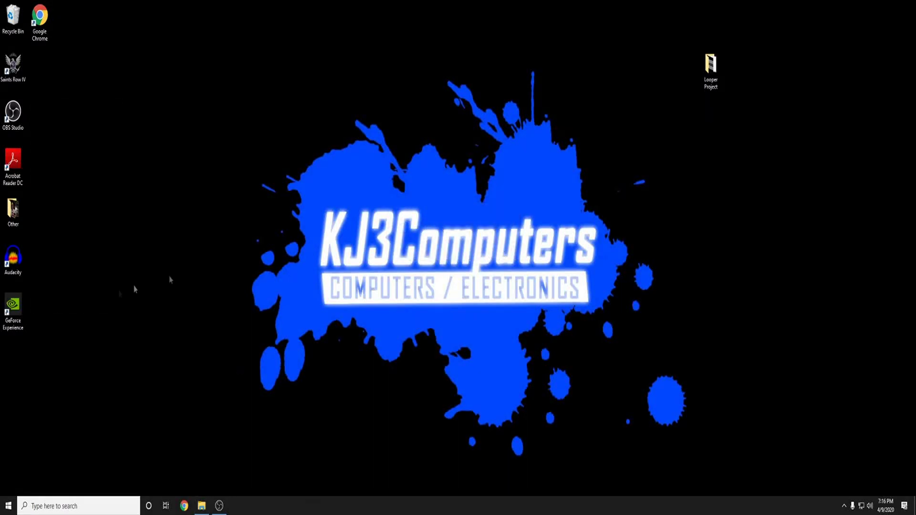
double_click(699, 76)
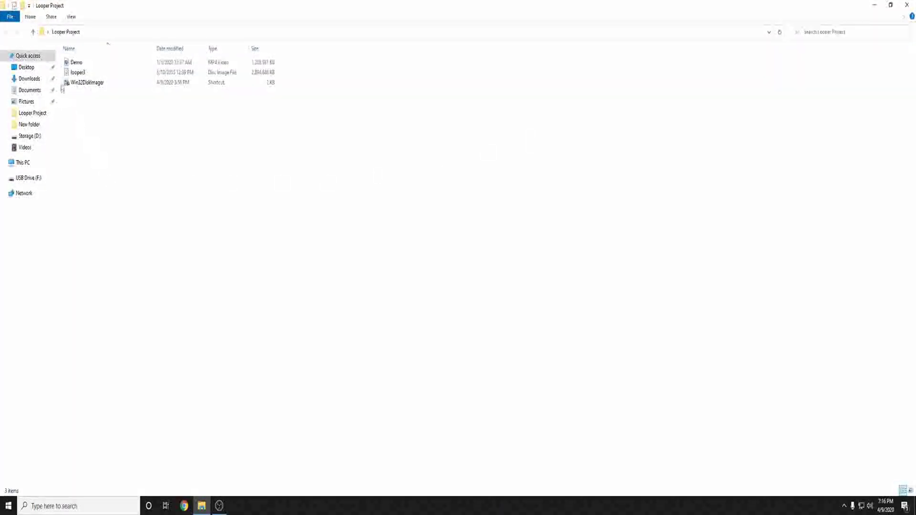
right_click(75, 65)
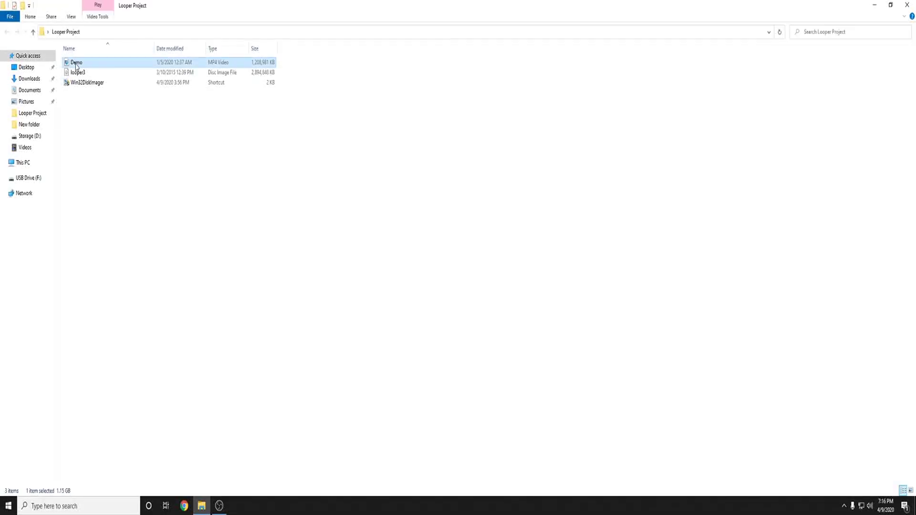
click(93, 249)
click(36, 179)
right_click(385, 222)
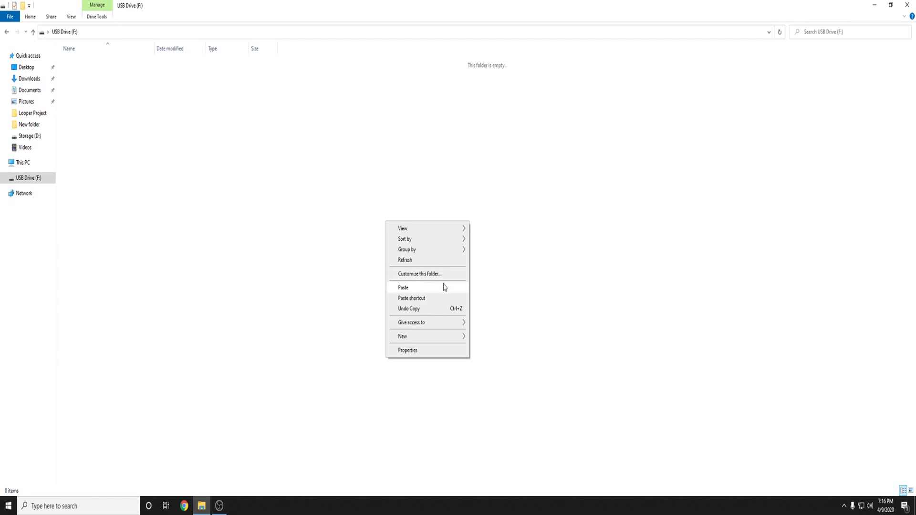
click(443, 286)
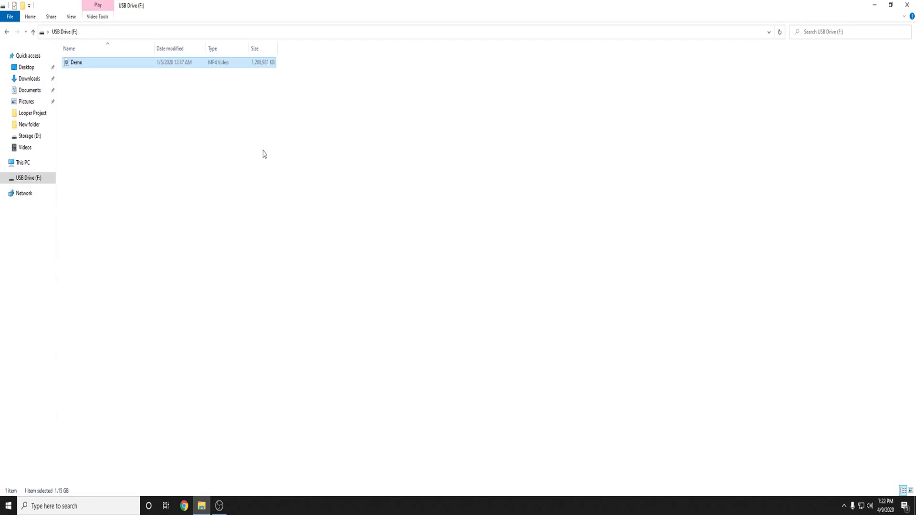
click(252, 159)
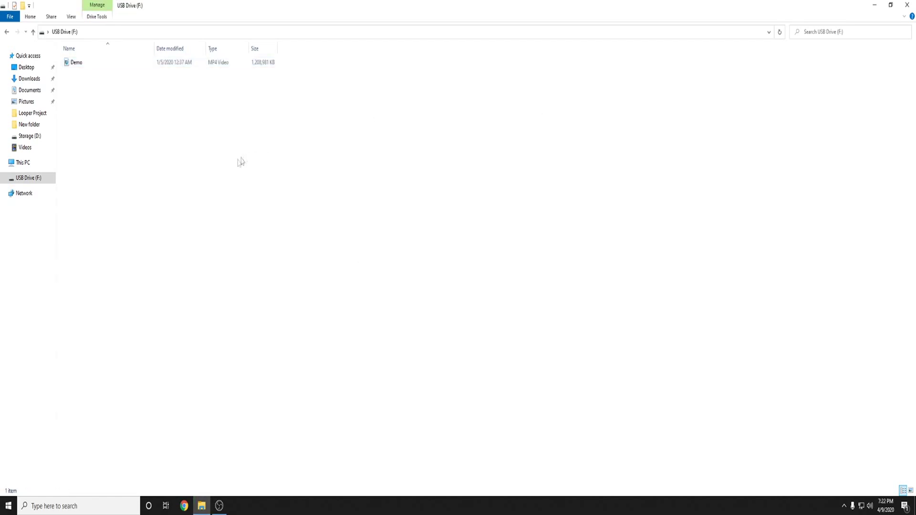
- Create a 'videos' folder on the drive, move Demo into it, and open it
right_click(172, 178)
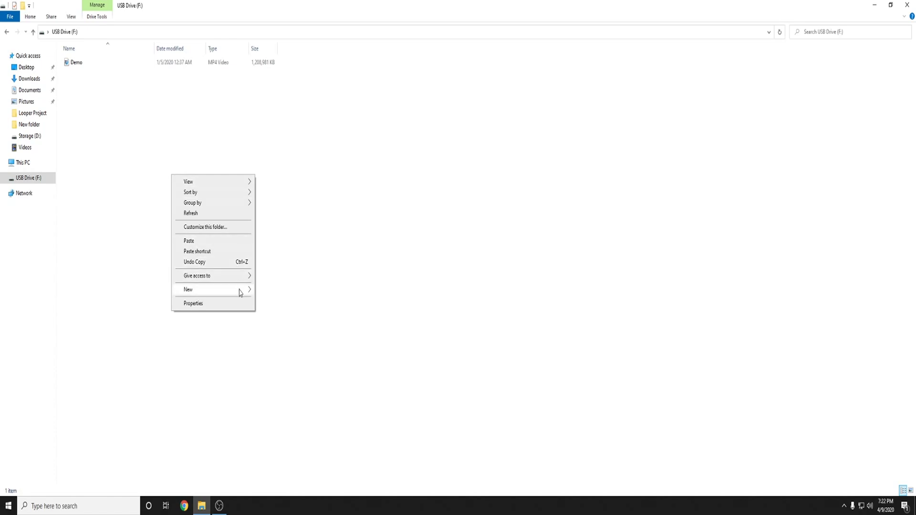
mouse_move(241, 293)
click(271, 291)
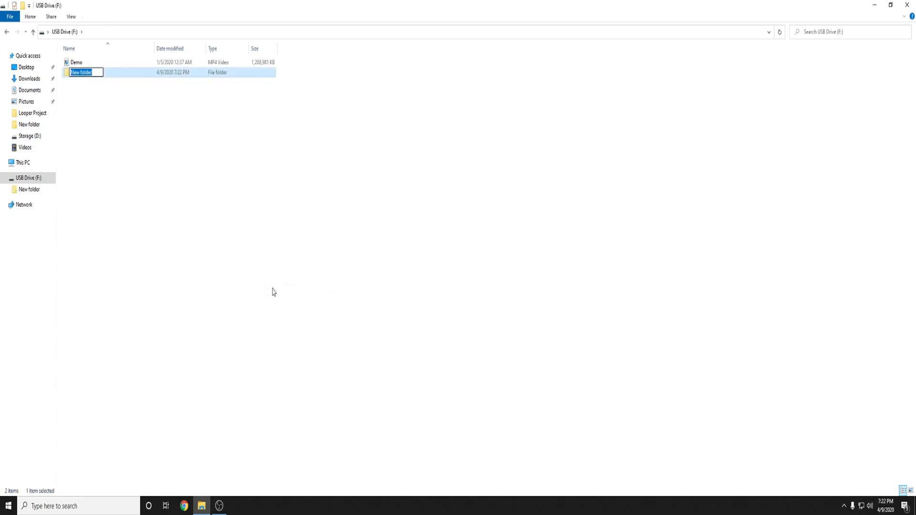
text(videos)
key(Return)
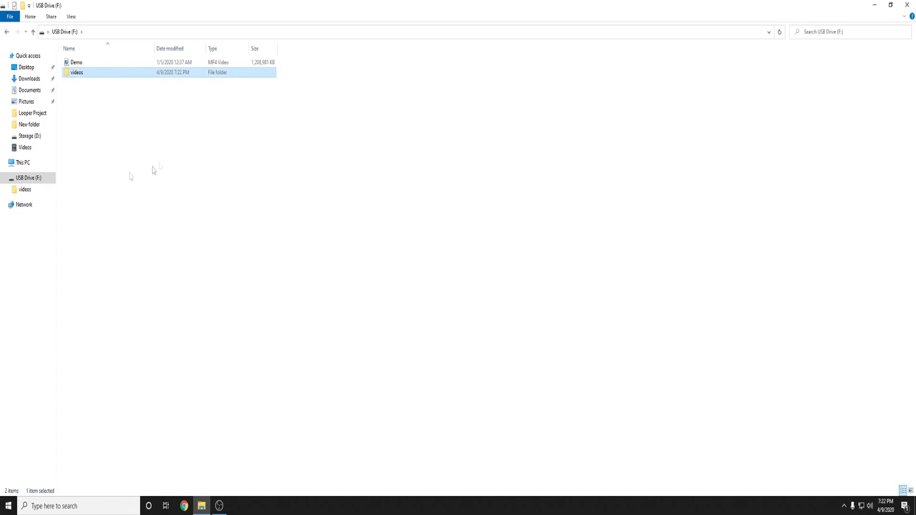
click(154, 170)
drag(164, 66, 166, 81)
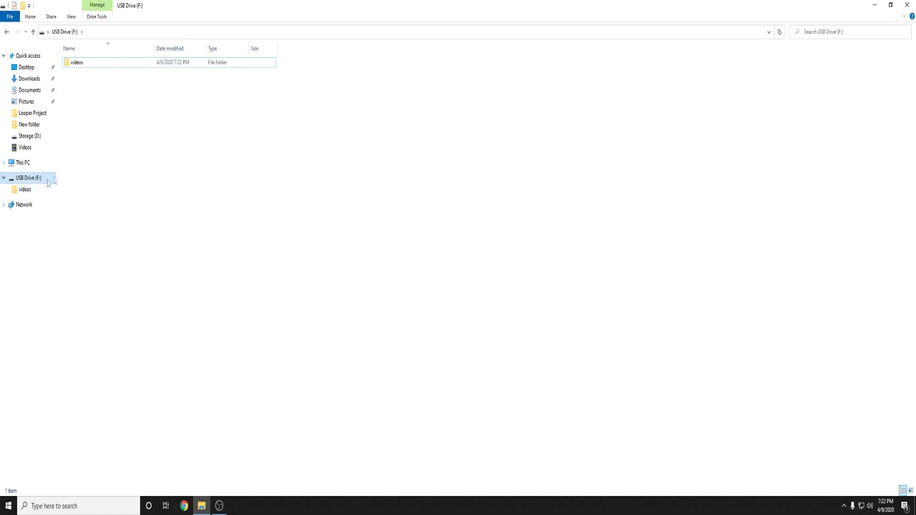
double_click(77, 62)
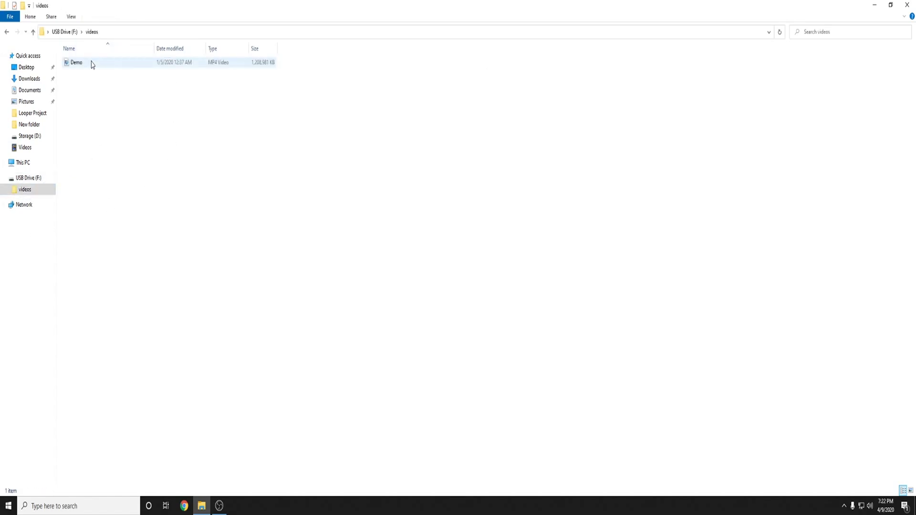